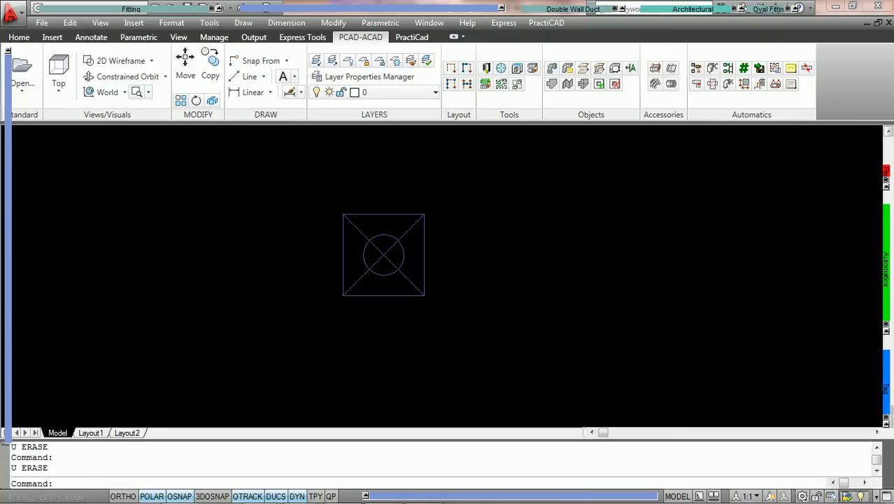
# - Change the square symbol's color property to 50 with the CHANGE command
pyautogui.click(448, 318)
pyautogui.click(318, 197)
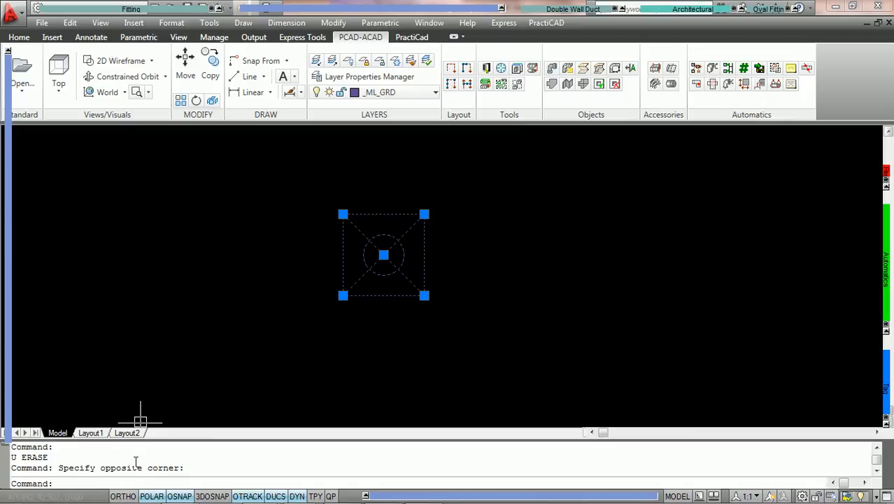
pyautogui.write('chn')
pyautogui.write('nge')
pyautogui.press('Return')
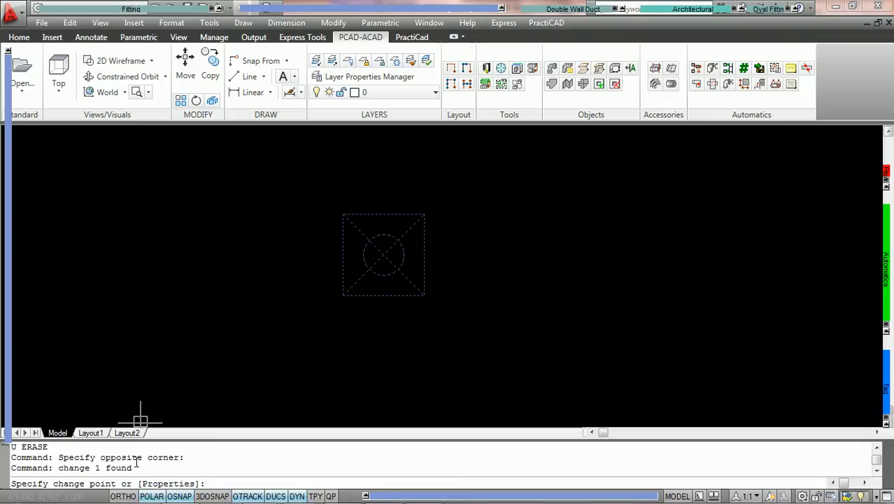
pyautogui.write('p')
pyautogui.press('Return')
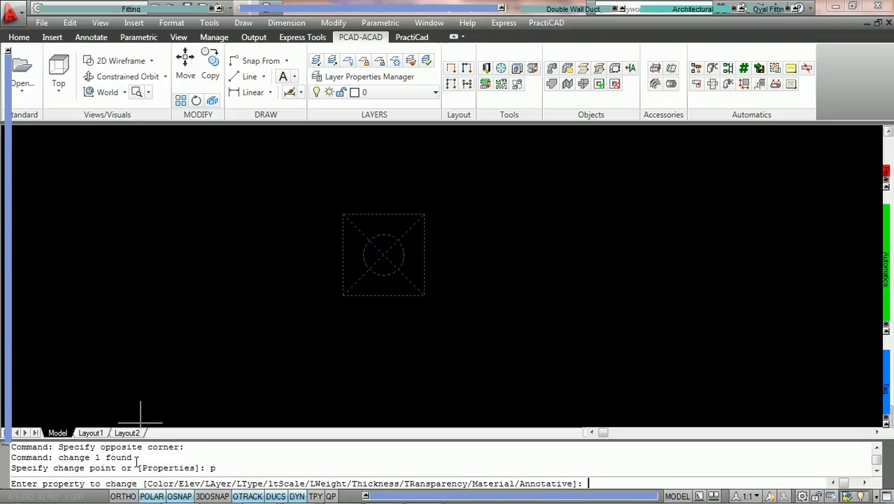
pyautogui.write('c')
pyautogui.press('Return')
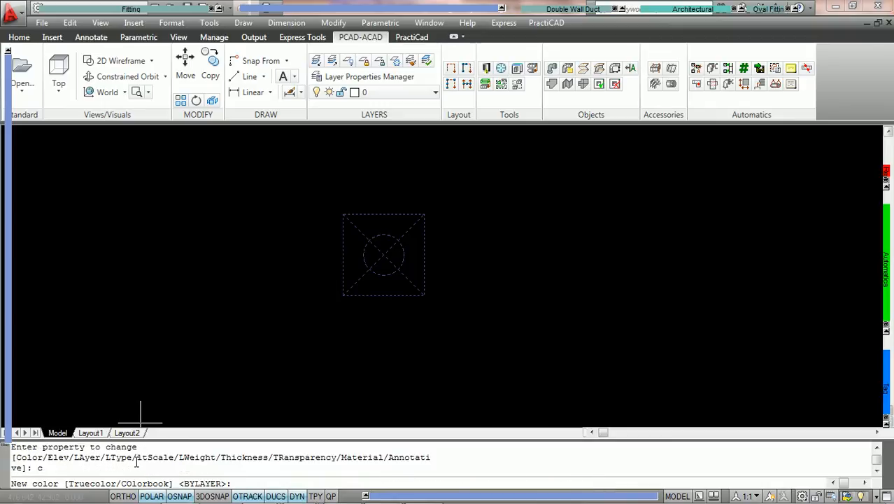
pyautogui.write('50')
pyautogui.press('Return')
pyautogui.press('Return')
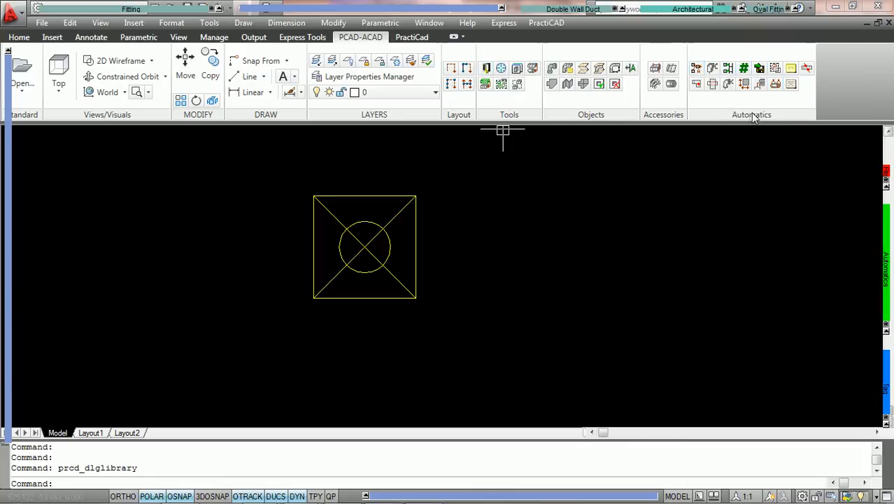
# - Create an automatic named COMMAND AUTO under Automatics > Command in the PractiCAD library, using the picture auto_elevation_duct.bmp
pyautogui.click(486, 70)
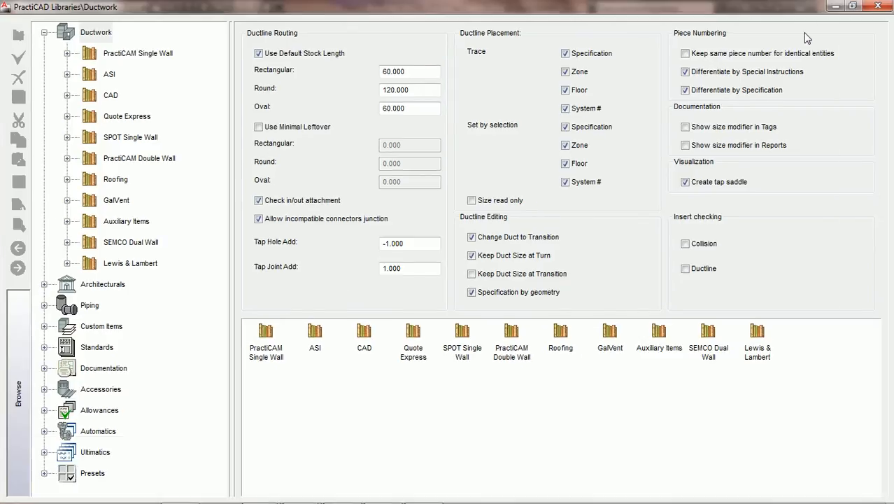
pyautogui.click(44, 33)
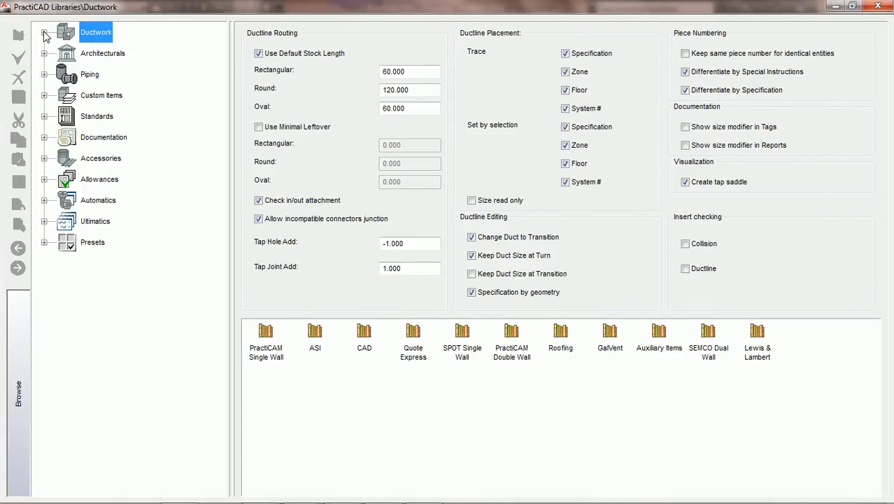
pyautogui.click(44, 200)
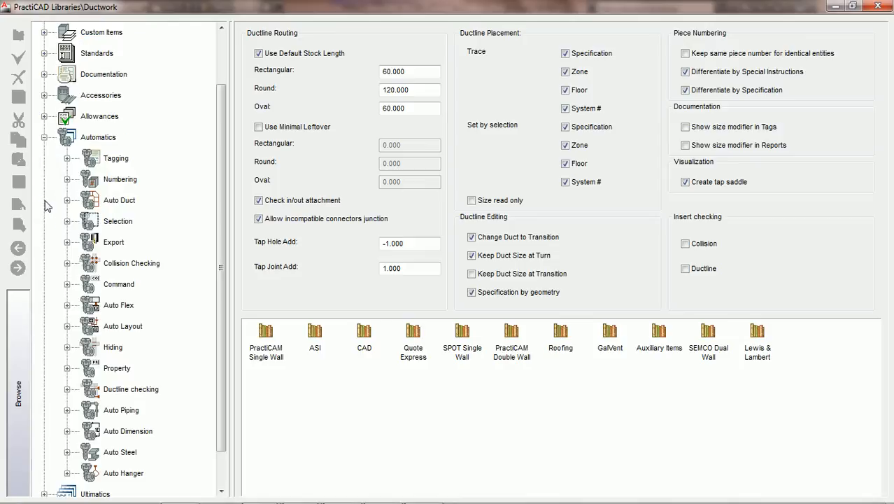
pyautogui.click(127, 287)
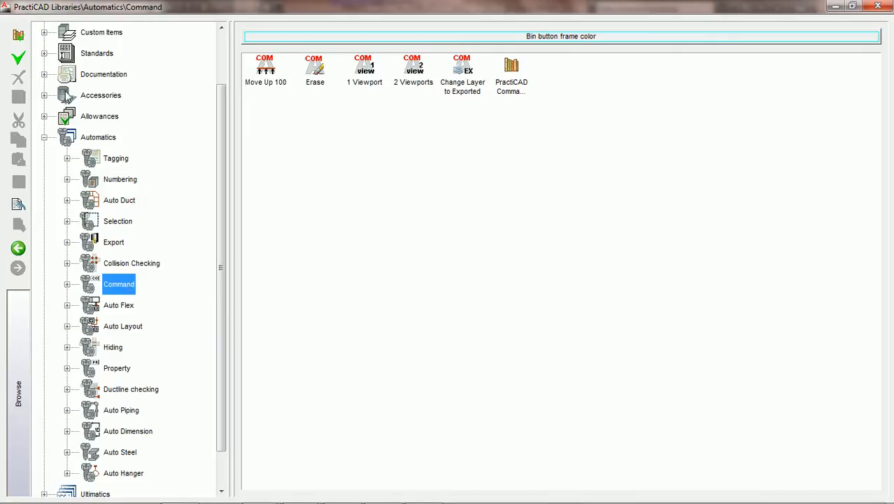
pyautogui.click(20, 61)
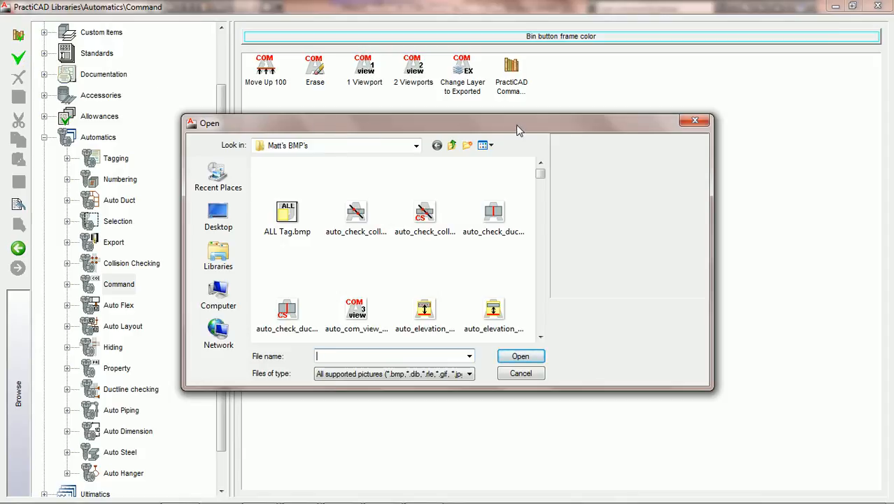
pyautogui.click(499, 314)
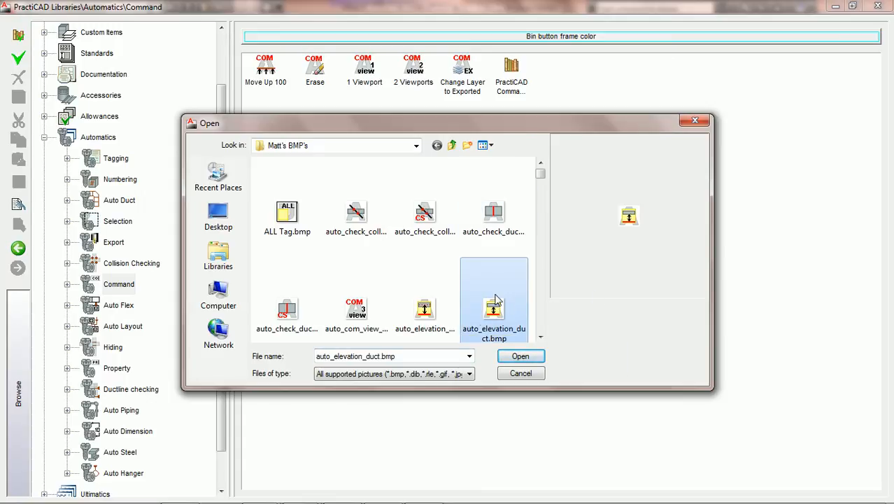
pyautogui.click(516, 360)
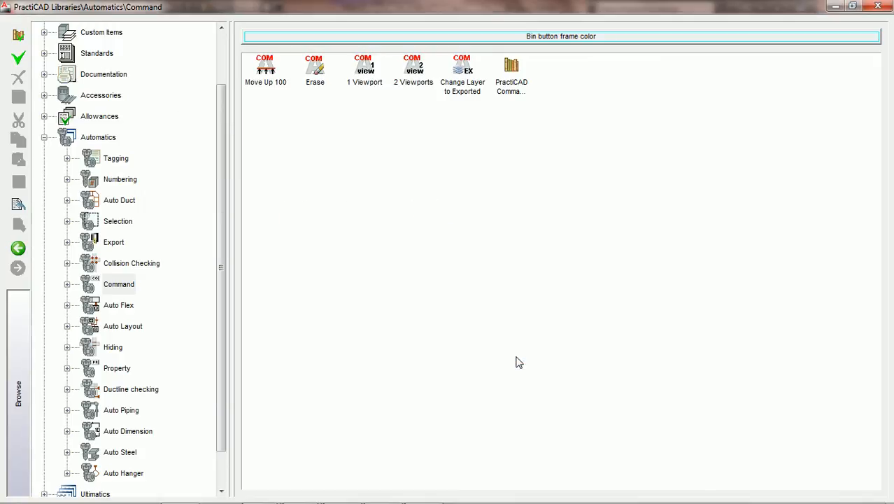
pyautogui.write('COMMAND AUTO')
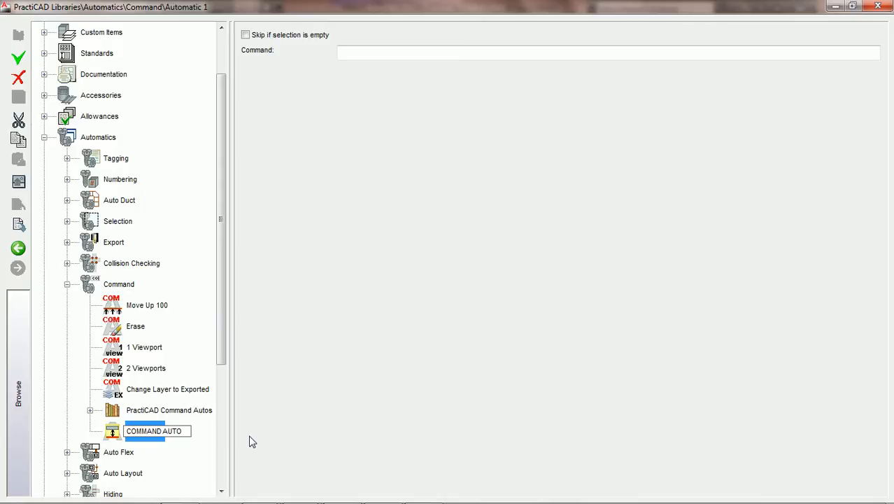
pyautogui.press('Return')
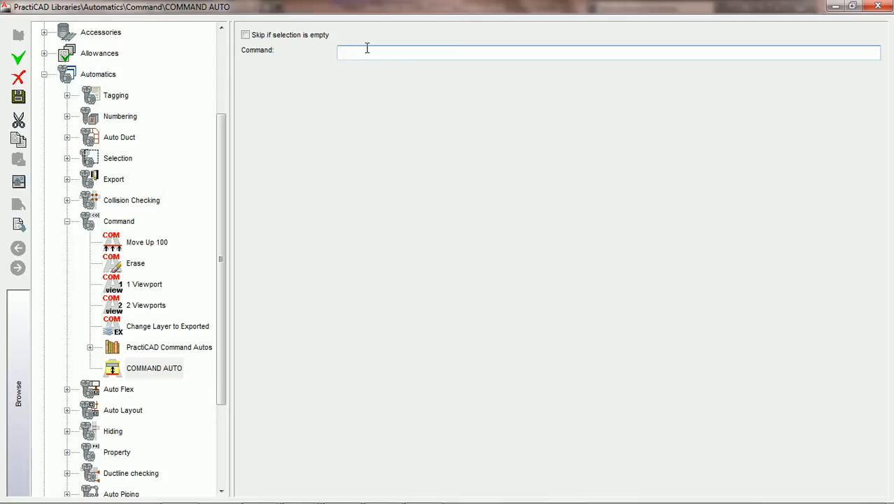
# - Give COMMAND AUTO the command string "change p c 50", save it and close the library
pyautogui.write('change')
pyautogui.write('p c 50')
pyautogui.click(21, 98)
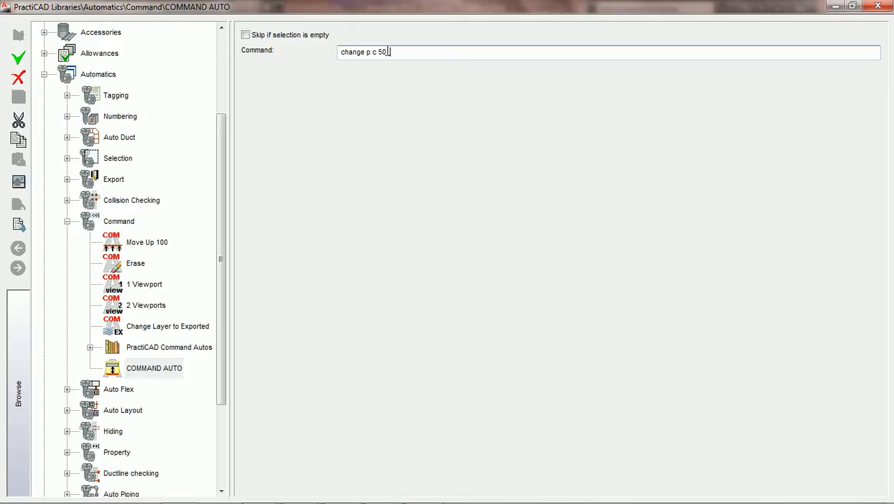
pyautogui.click(156, 369)
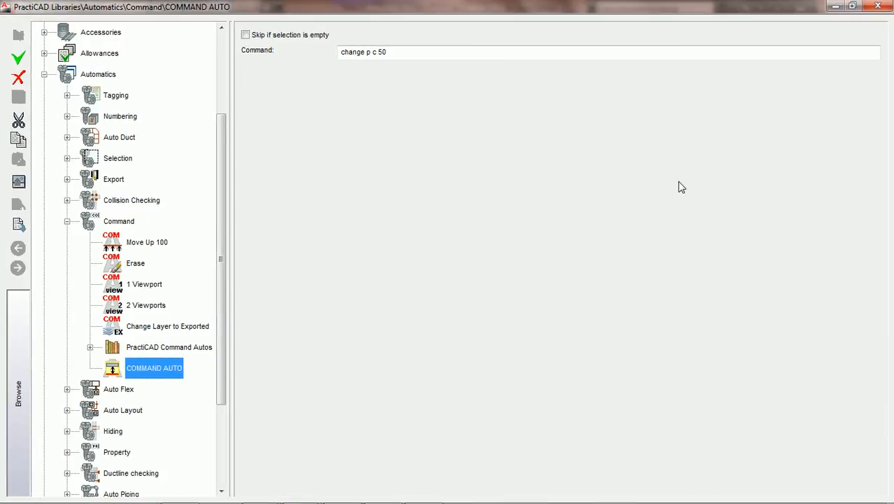
pyautogui.click(877, 7)
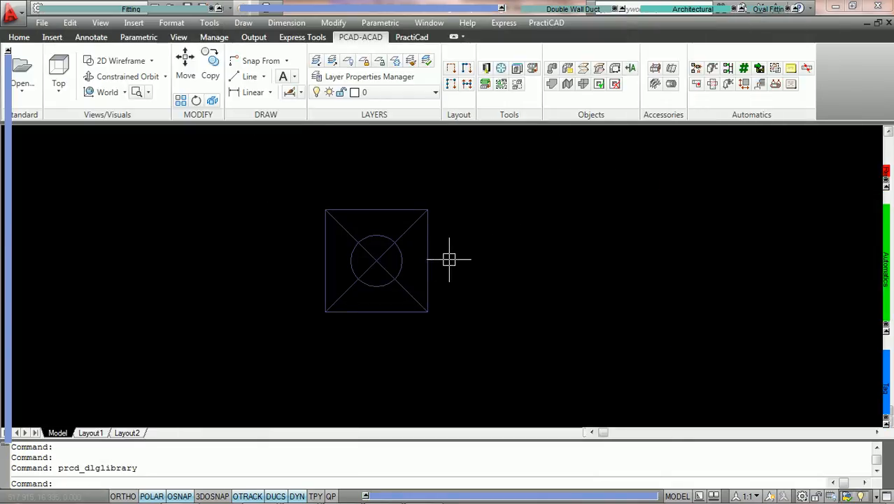
# - Run the COMMAND AUTO automatic on the square symbol and review the command history
pyautogui.click(467, 339)
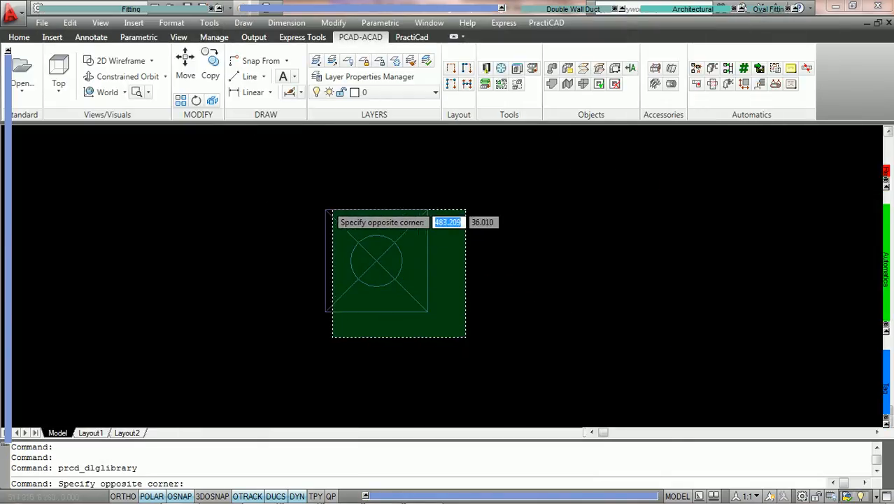
pyautogui.click(294, 180)
pyautogui.moveTo(885, 287)
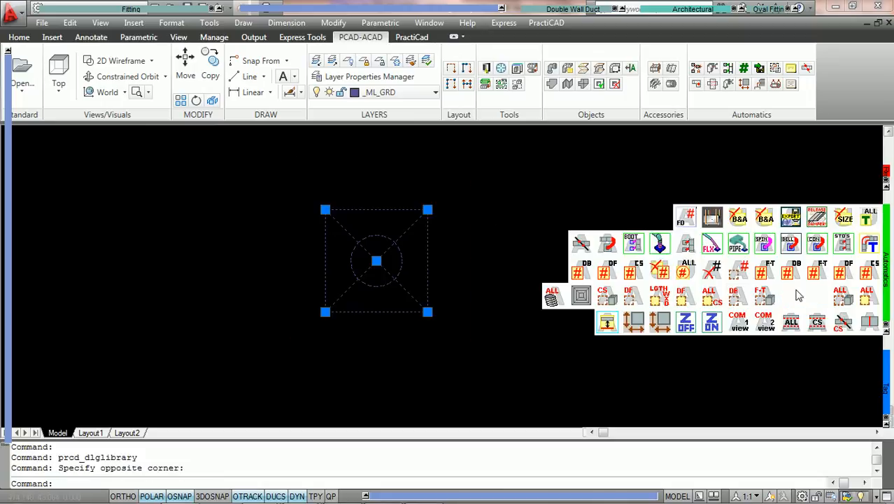
pyautogui.click(606, 330)
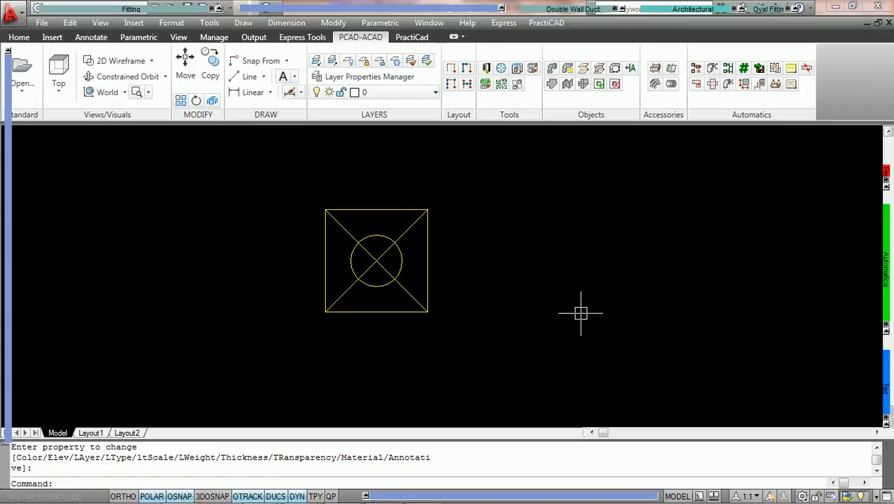
pyautogui.press('F2')
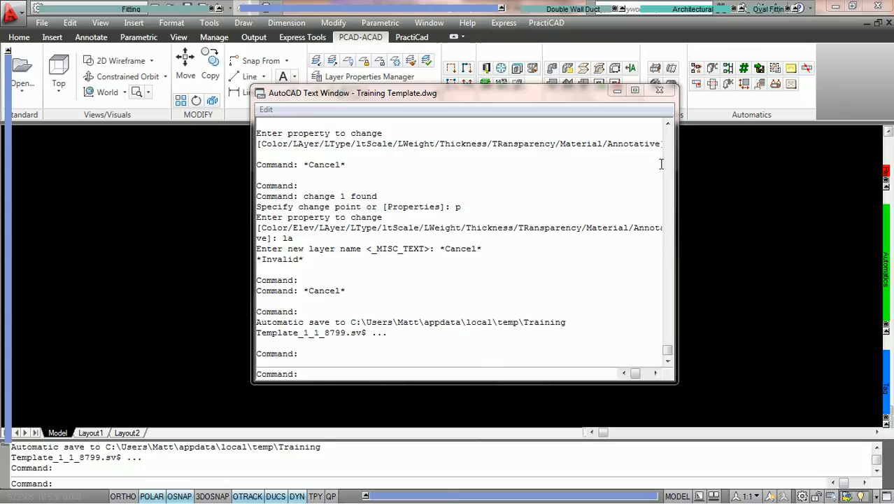
pyautogui.click(660, 93)
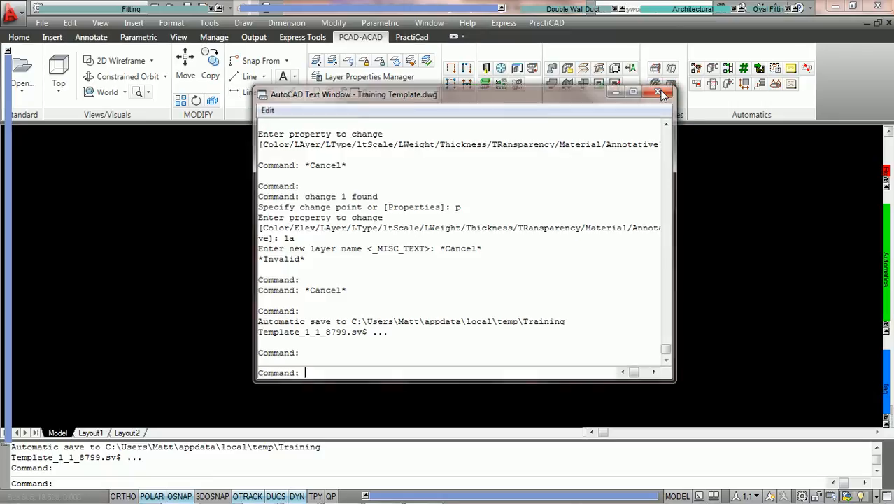
# - Look up the grille layer's name and move the square symbol to layer _ML_GRD with the CHANGE command's layer property
pyautogui.click(392, 275)
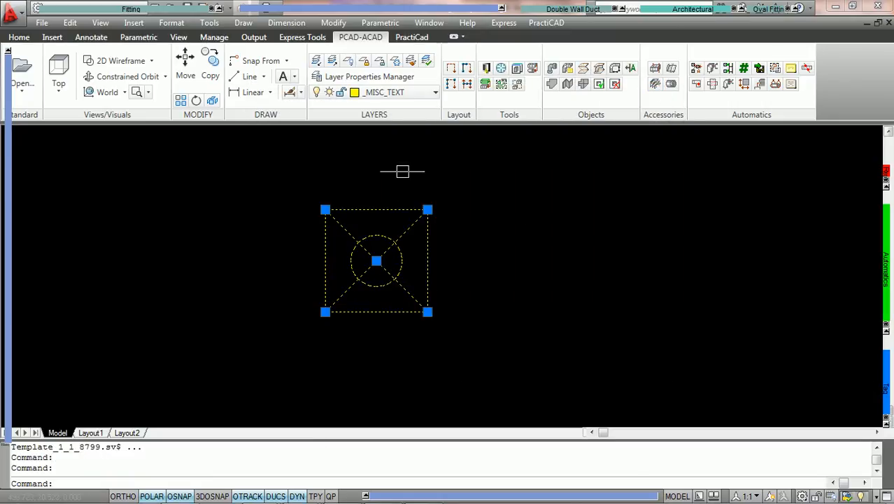
pyautogui.click(399, 94)
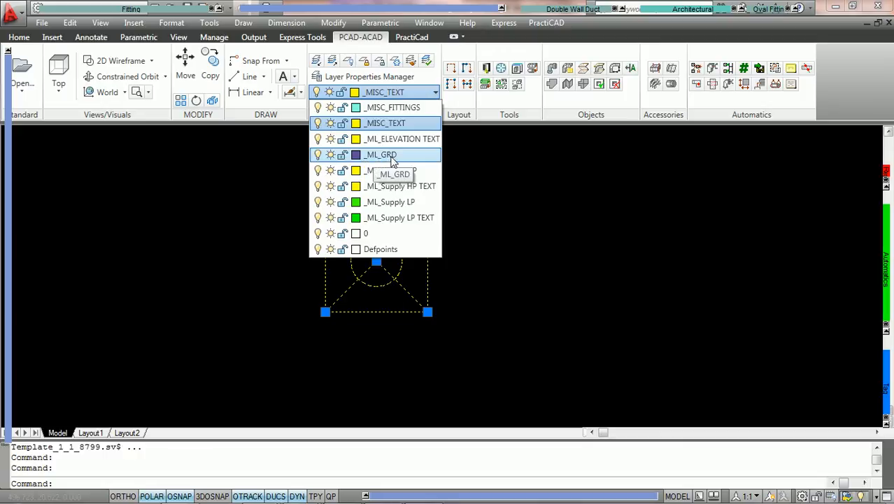
pyautogui.click(544, 294)
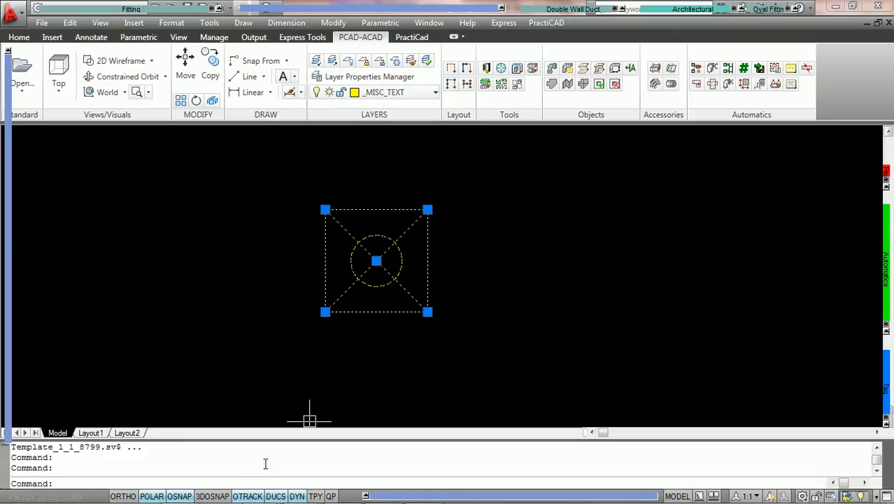
pyautogui.write('change')
pyautogui.press('Return')
pyautogui.write('p')
pyautogui.press('Return')
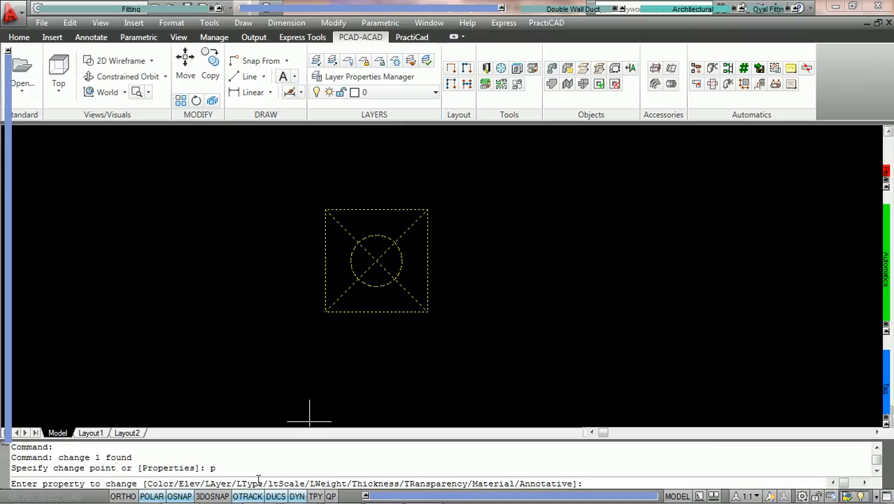
pyautogui.write('la')
pyautogui.press('Return')
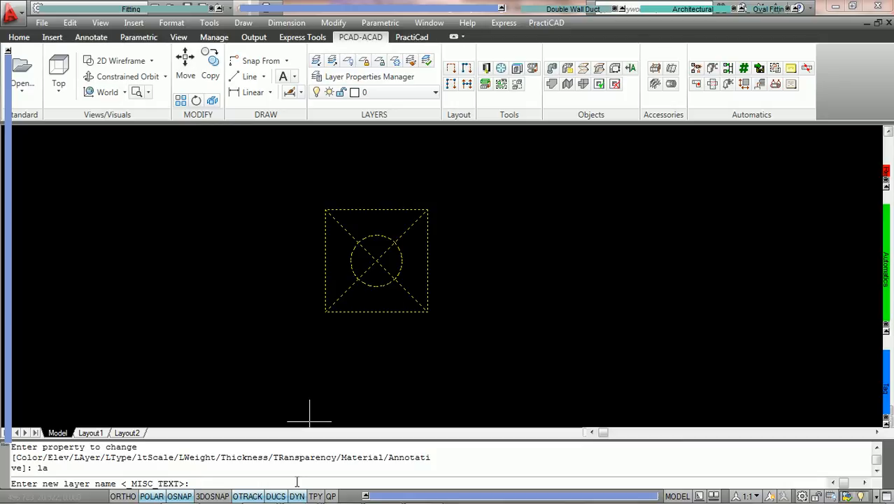
pyautogui.write('_ML_GRD')
pyautogui.press('BackSpace')
pyautogui.press('BackSpace')
pyautogui.press('BackSpace')
pyautogui.press('BackSpace')
pyautogui.press('BackSpace')
pyautogui.press('BackSpace')
pyautogui.press('BackSpace')
pyautogui.press('BackSpace')
pyautogui.press('BackSpace')
pyautogui.press('BackSpace')
pyautogui.press('BackSpace')
pyautogui.press('BackSpace')
pyautogui.press('Return')
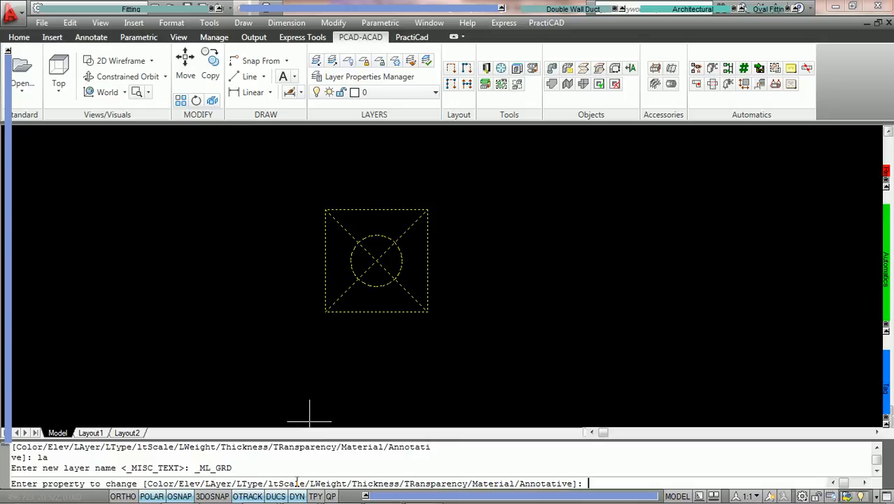
pyautogui.press('Return')
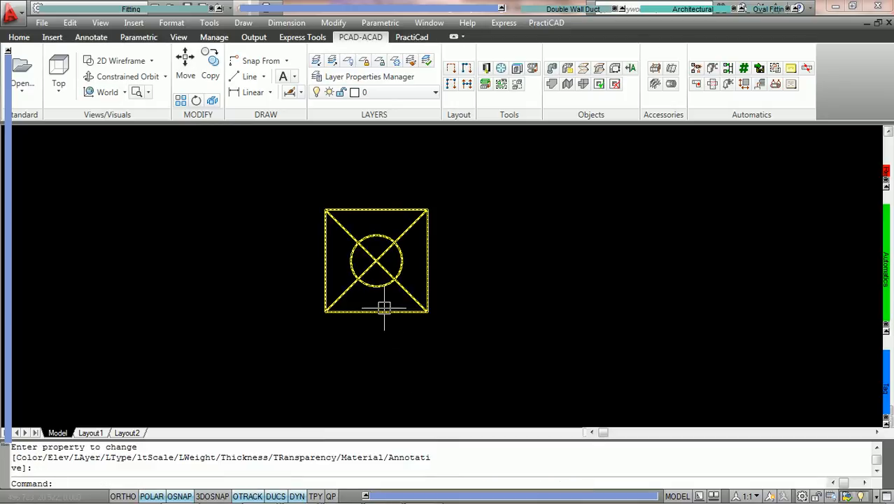
pyautogui.click(376, 260)
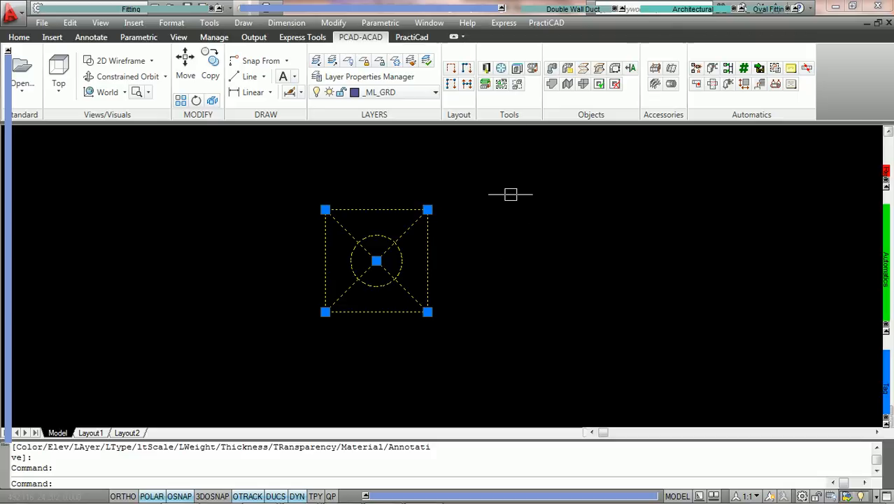
# - Reopen COMMAND AUTO in the PractiCAD library and replace its command string with "change p la _ML_GRD"
pyautogui.click(486, 70)
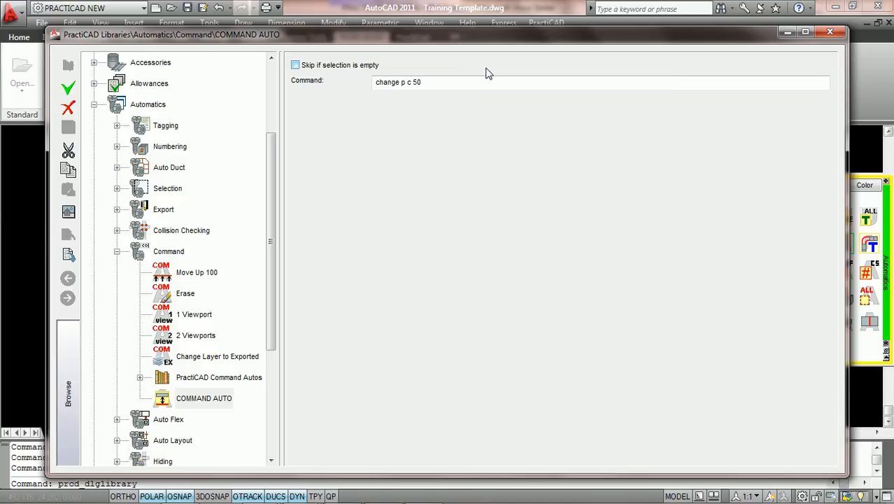
pyautogui.click(805, 32)
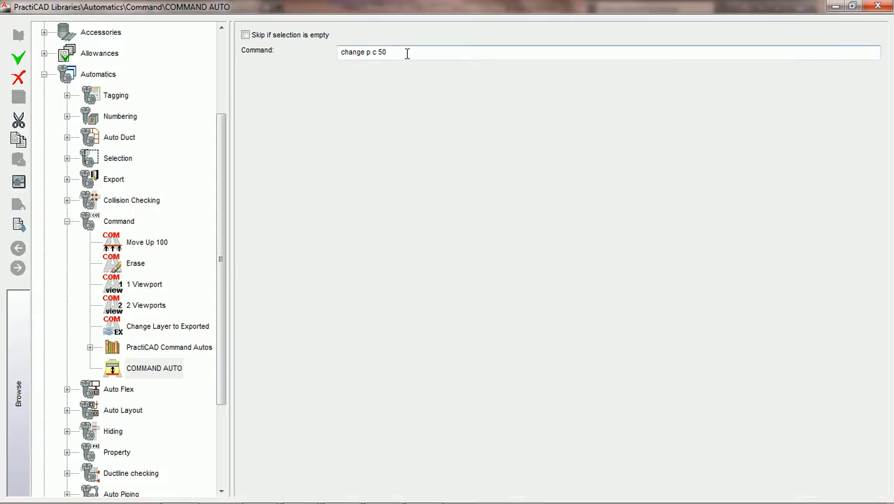
pyautogui.moveTo(409, 54); pyautogui.dragTo(341, 56)
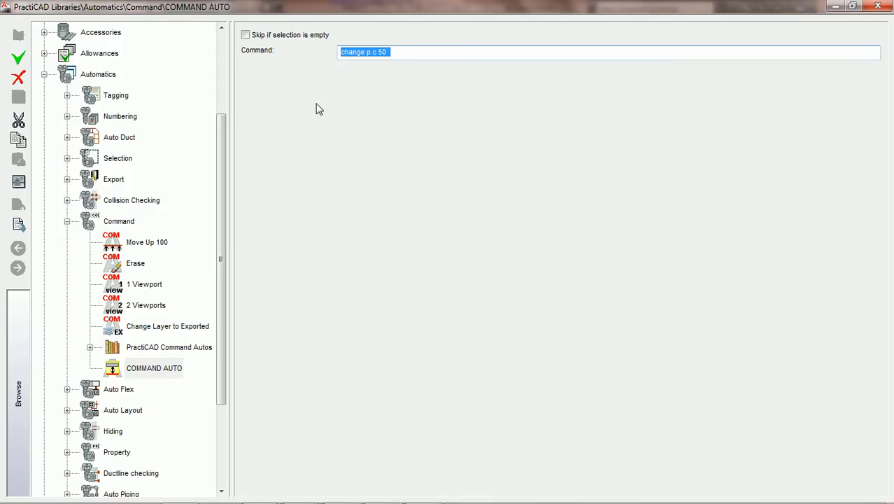
pyautogui.press('Delete')
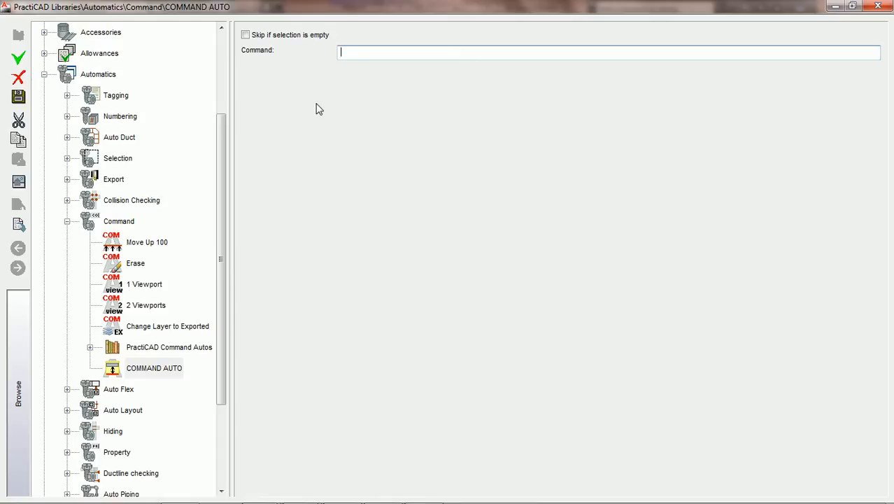
pyautogui.write('change p la _ML_GRD')
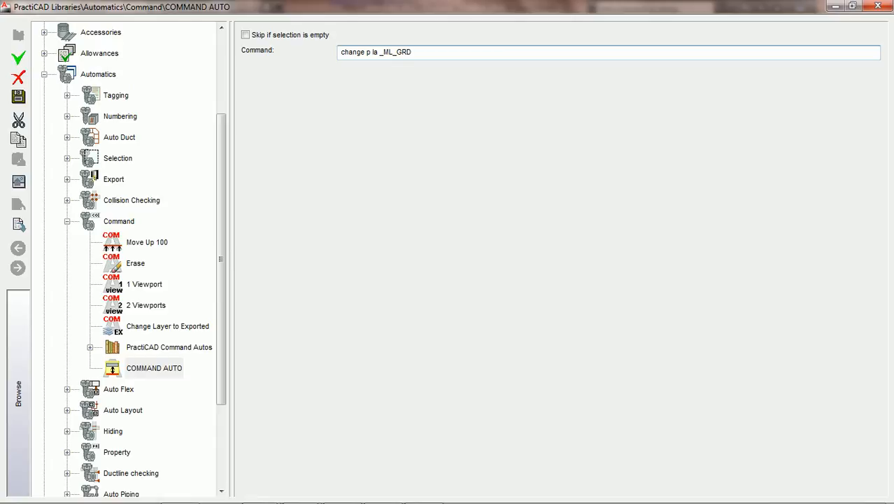
# - Complete COMMAND AUTO's layer-change command string with the \n line-break code, save the automatic and close the library
pyautogui.write('n')
pyautogui.write('\\n')
pyautogui.click(375, 51)
pyautogui.write('la')
pyautogui.click(22, 102)
pyautogui.click(876, 7)
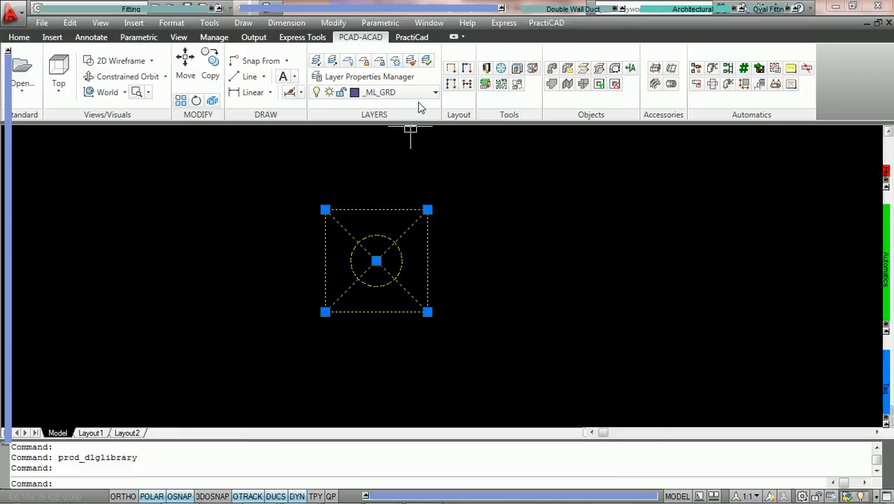
# - Move the selected square symbol to the _ML_Supply LP layer
pyautogui.click(413, 94)
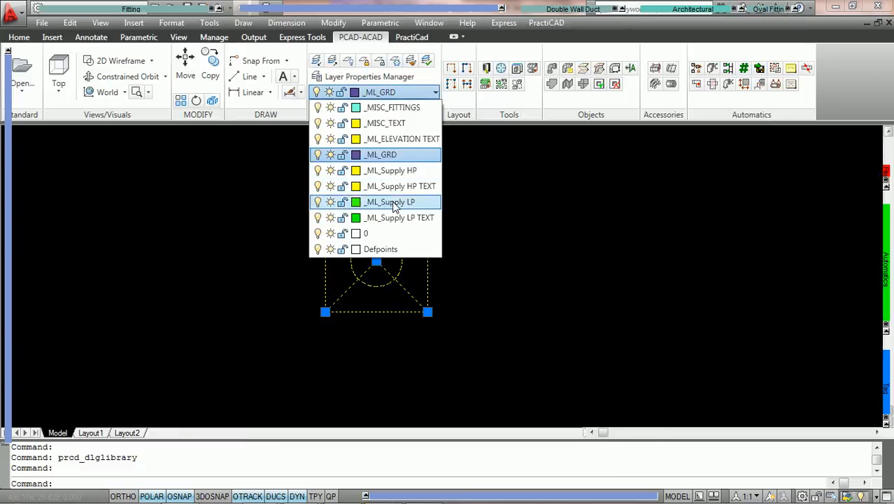
pyautogui.click(397, 203)
pyautogui.click(396, 202)
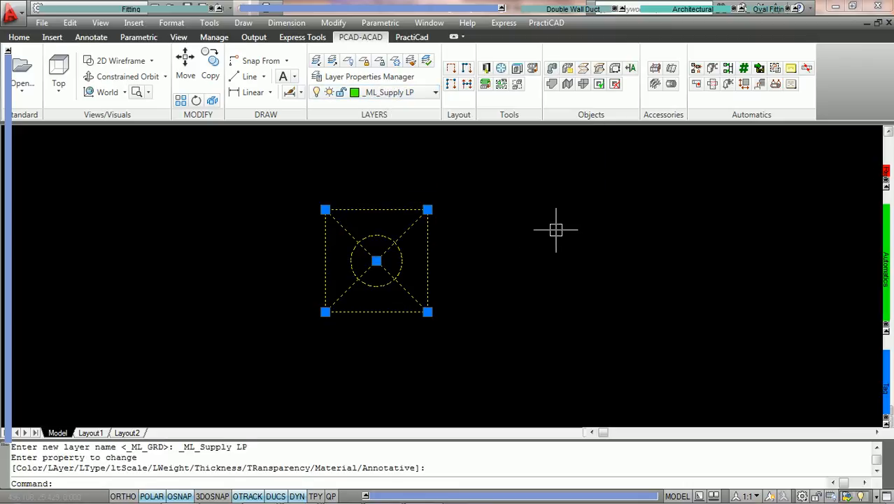
# - Run the COMMAND AUTO automatic on the square symbol, then reselect it to check its layer and review the command history
pyautogui.moveTo(886, 281)
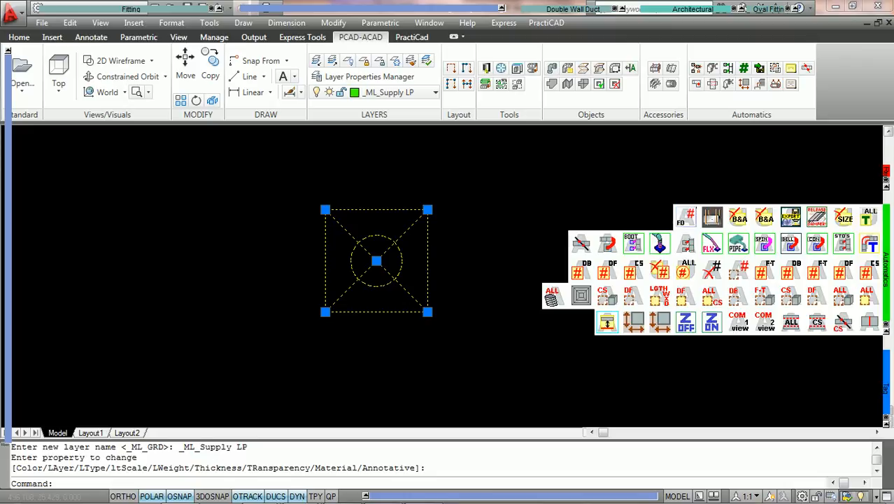
pyautogui.click(607, 328)
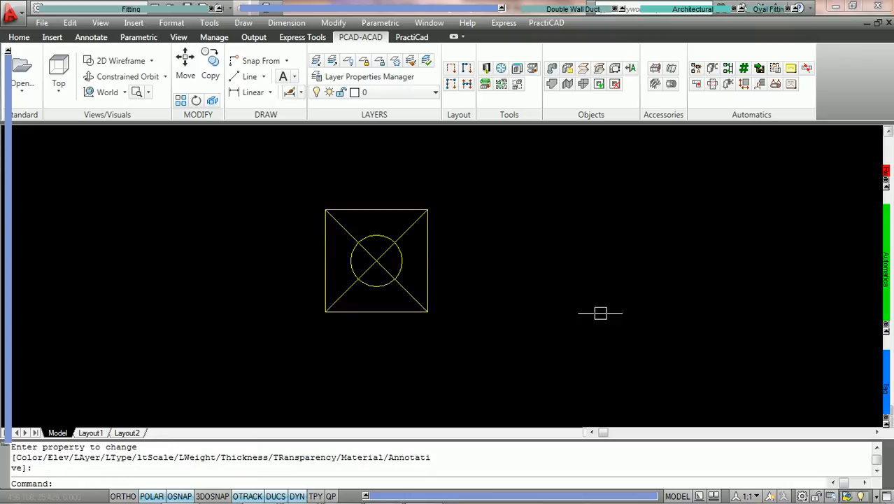
pyautogui.click(378, 235)
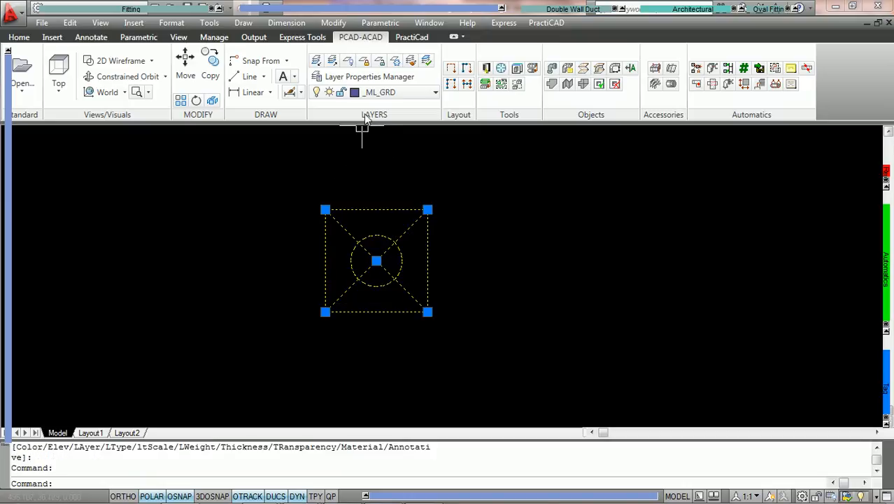
pyautogui.press('F2')
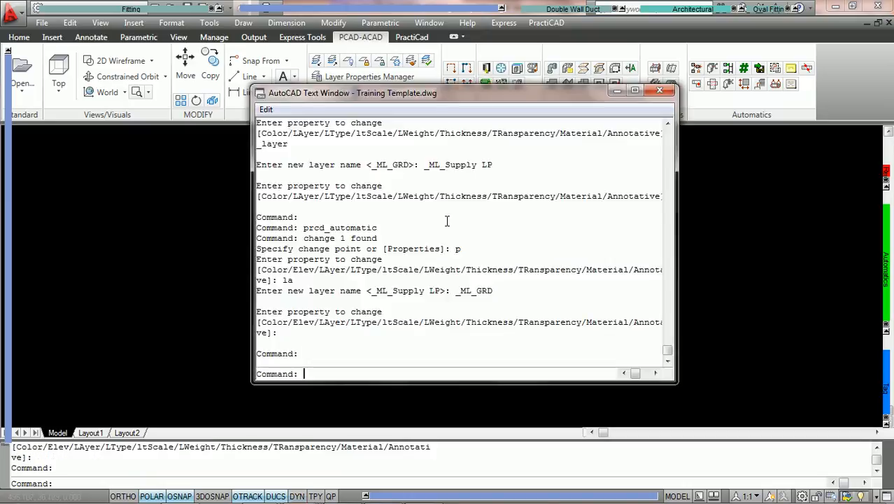